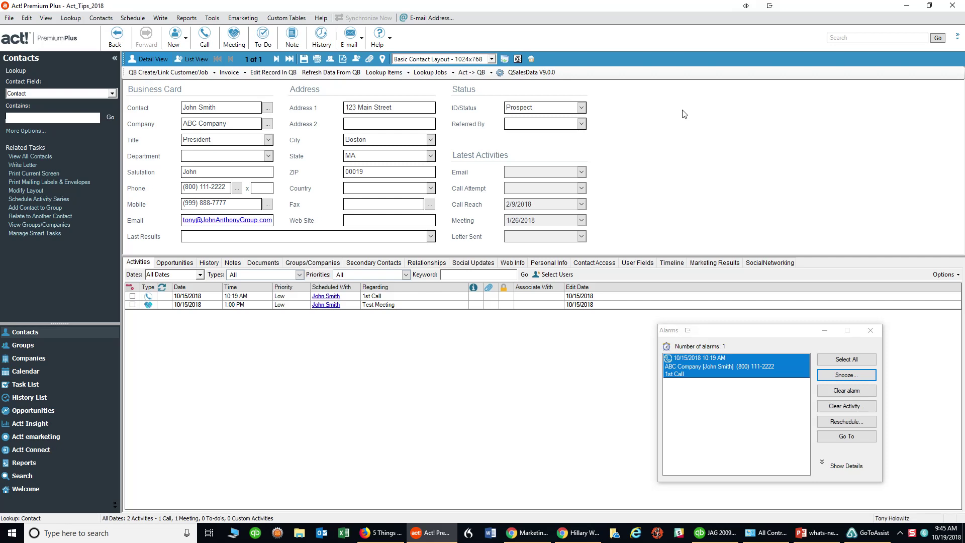
Step: Insert a note reading "Test Note 1 to" plus the contact's name, copy its text, and save it
left_click(290, 38)
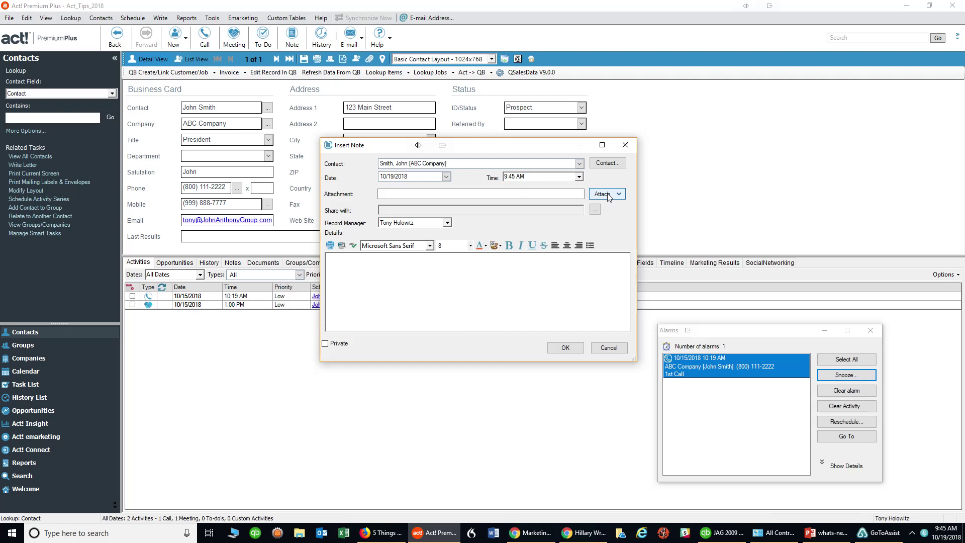
left_click(348, 264)
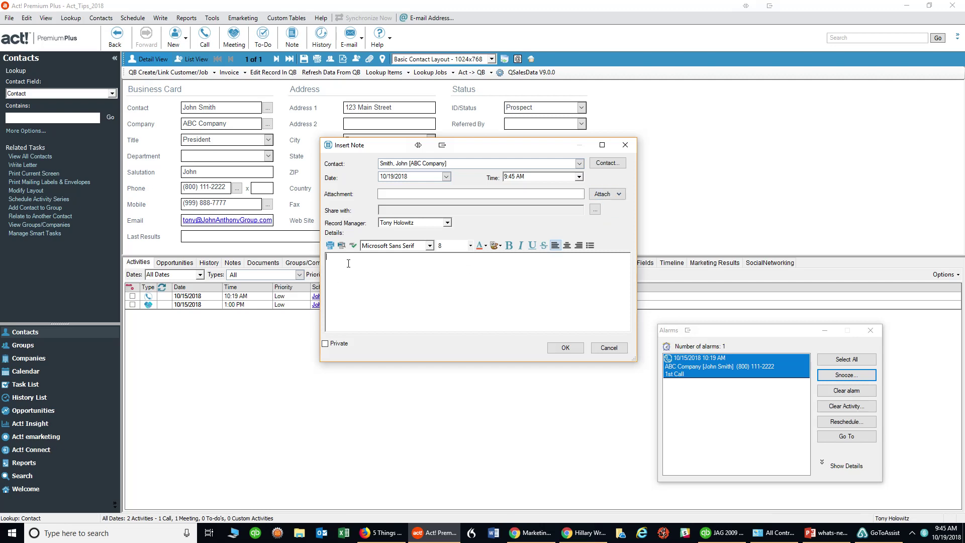
type("Test Note 1 to John Smi")
left_click_drag(397, 261, 296, 269)
key("ctrl+c")
left_click(568, 350)
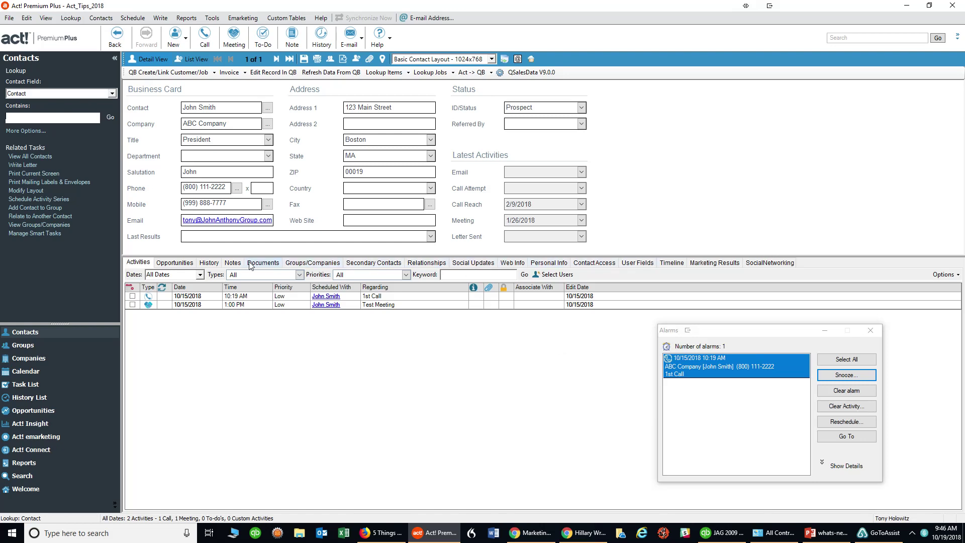
Step: Review the contact's notes, documents, groups/companies, secondary contacts and relationships, ending on the notes list
left_click(231, 264)
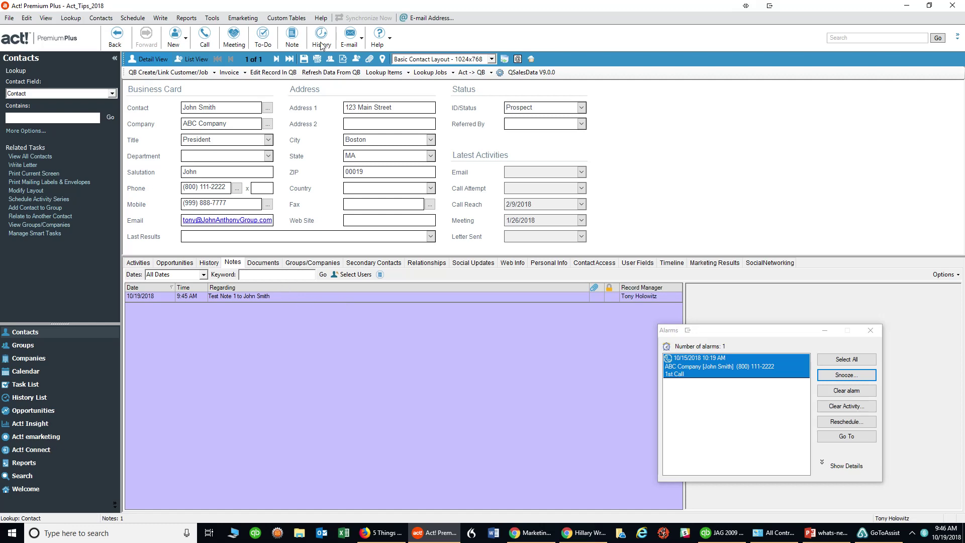
left_click(274, 265)
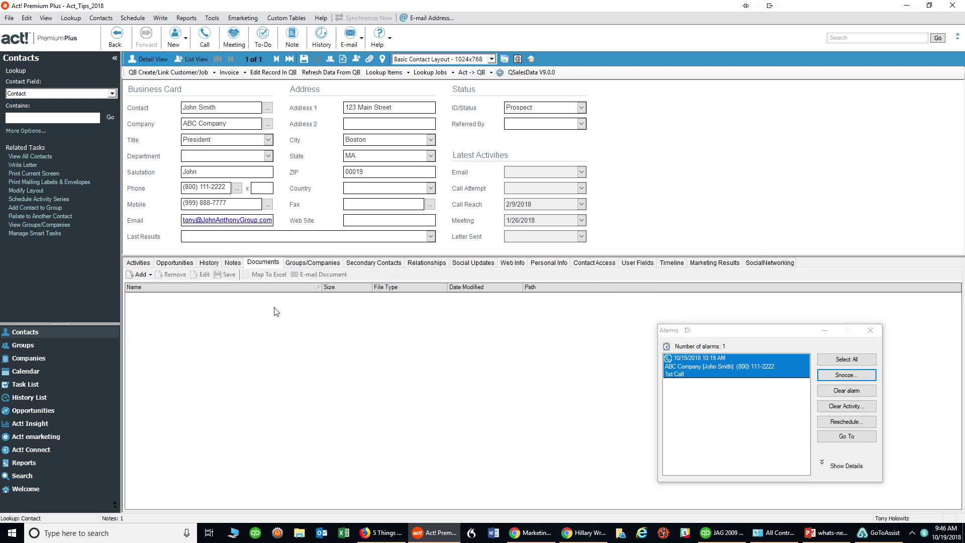
left_click(310, 263)
left_click(374, 265)
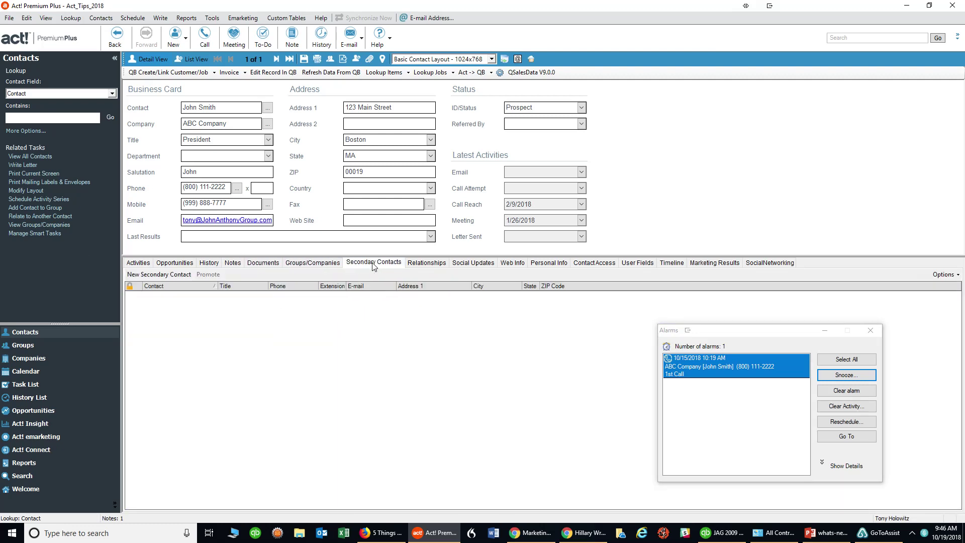
left_click(424, 263)
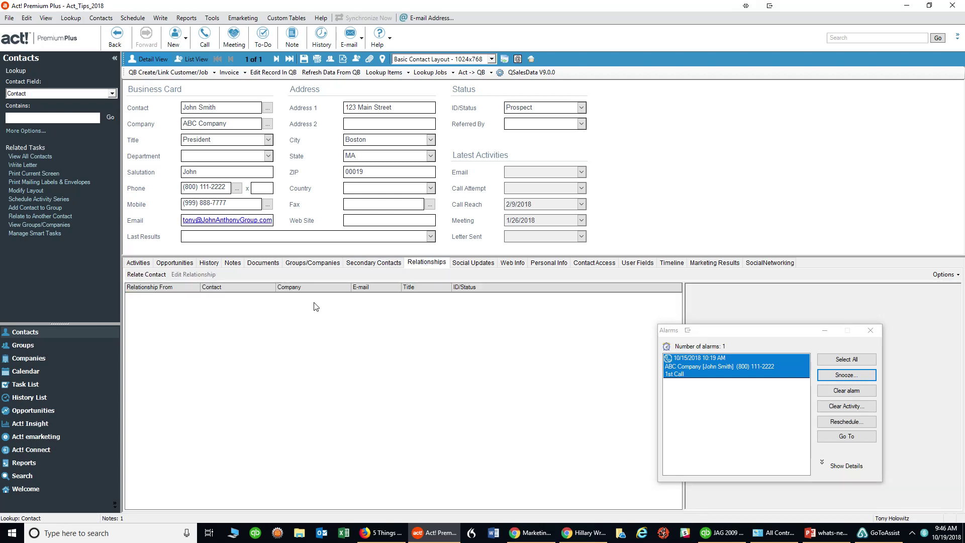
left_click(232, 263)
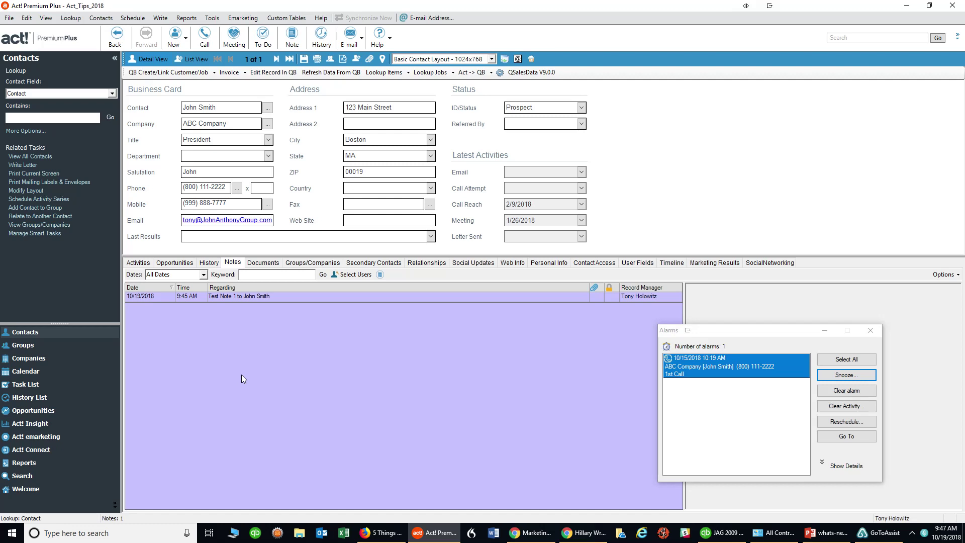
Step: Add a second note from the copied text, changing its number to 2, and save it
left_click(290, 36)
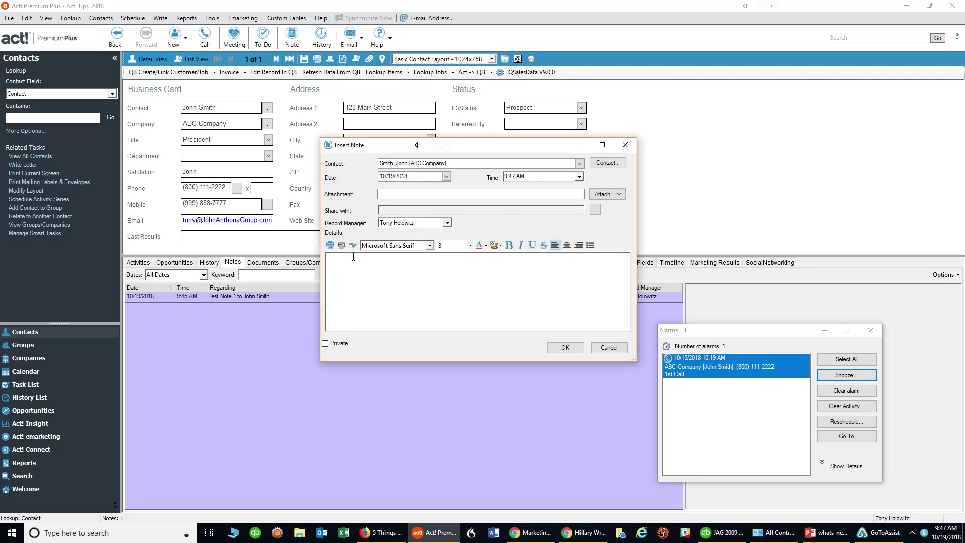
key("ctrl+v")
double_click(354, 258)
type("2")
left_click(564, 349)
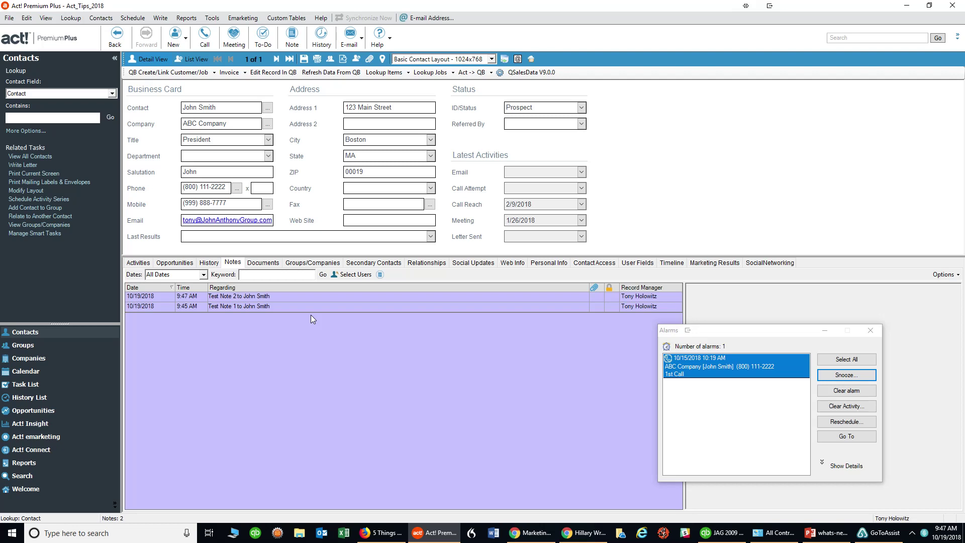
Step: Show the contact's activities and examine a blank note form, closing it without saving
left_click(136, 262)
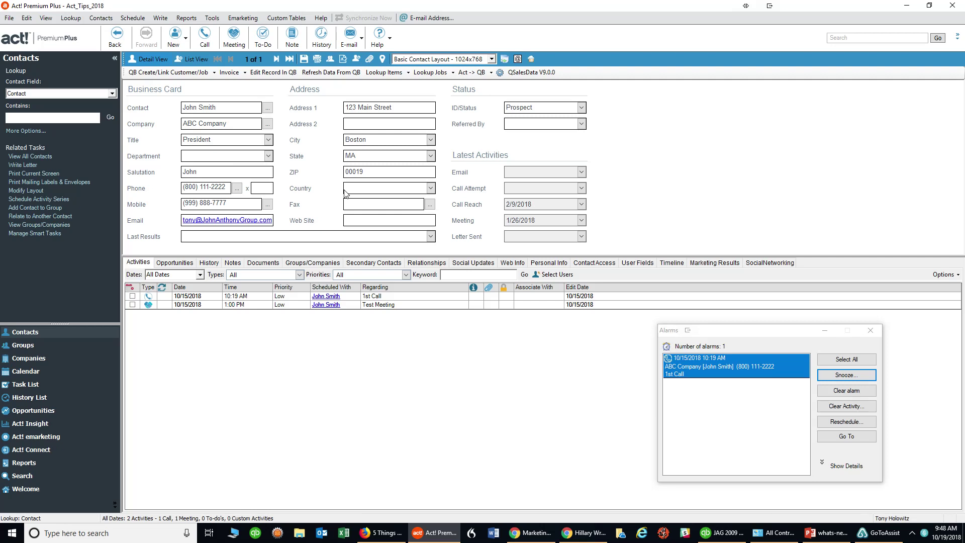
left_click(291, 39)
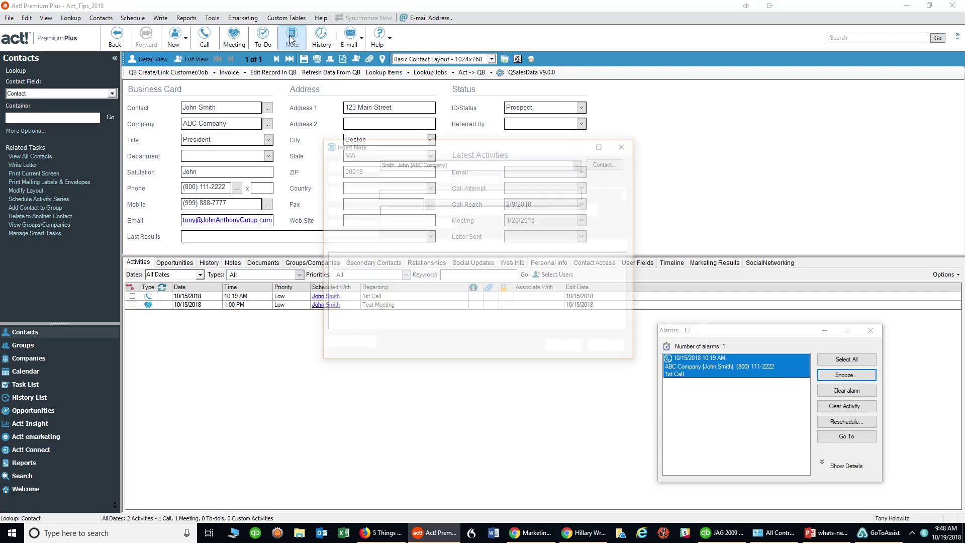
left_click_drag(385, 153, 397, 132)
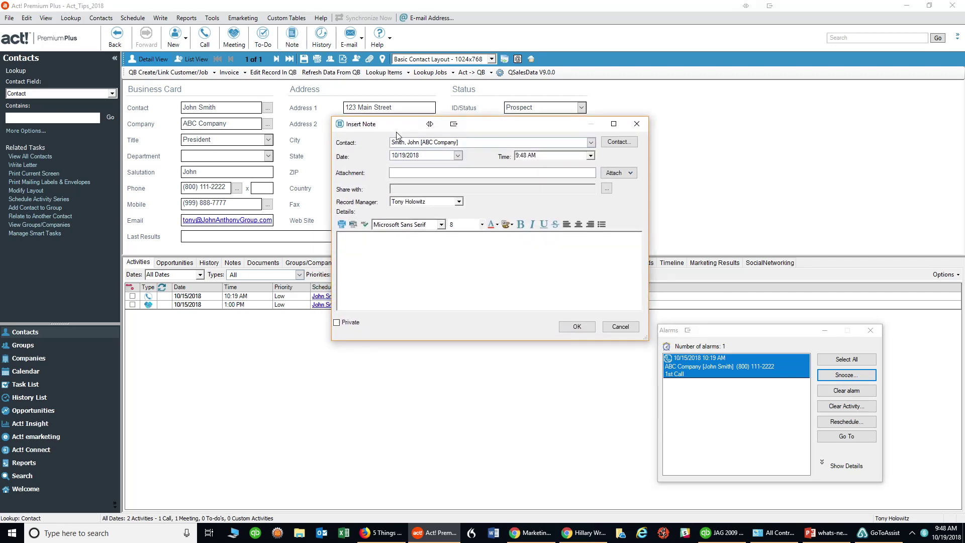
left_click(362, 259)
left_click(621, 328)
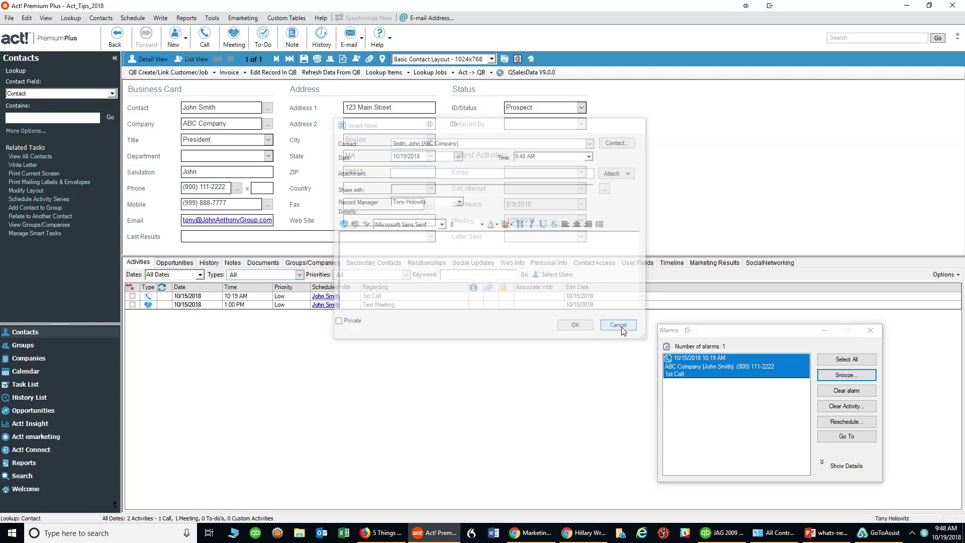
Step: Examine the activity types and details area of a new history entry, closing it without saving
left_click(320, 38)
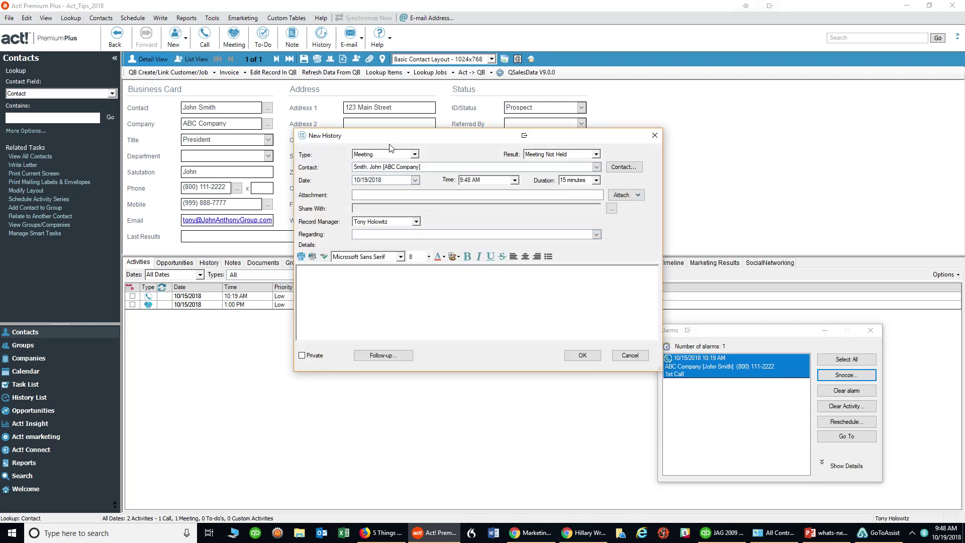
left_click_drag(397, 141, 379, 106)
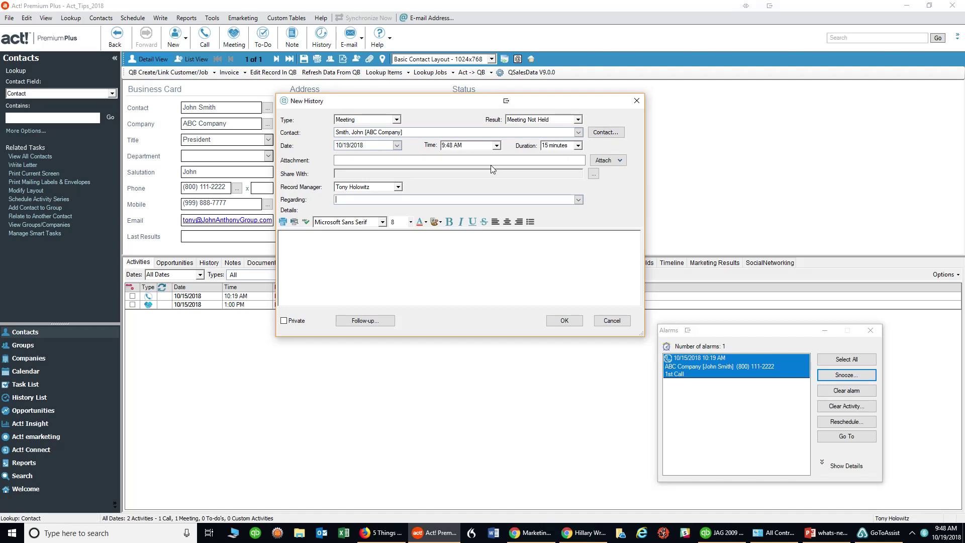
left_click(397, 119)
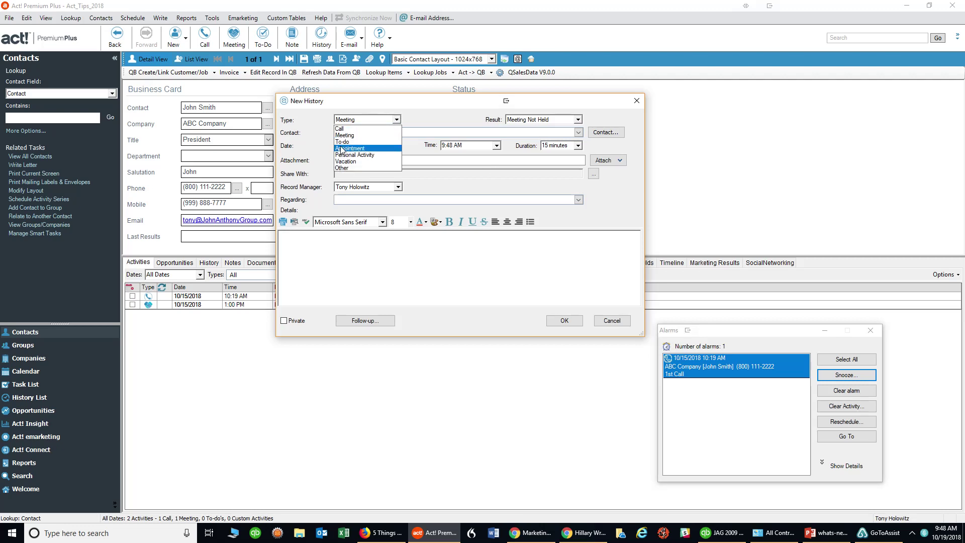
left_click(384, 106)
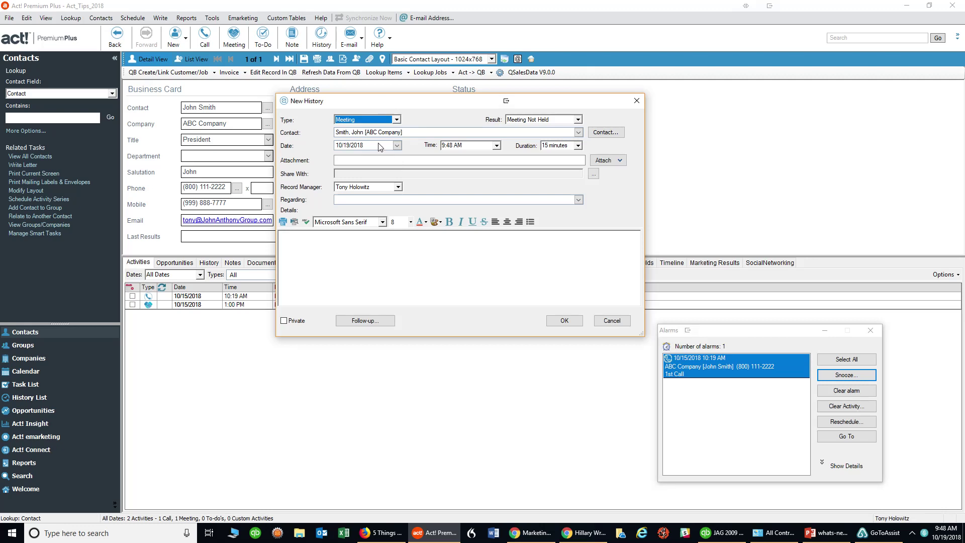
left_click(293, 243)
left_click(612, 320)
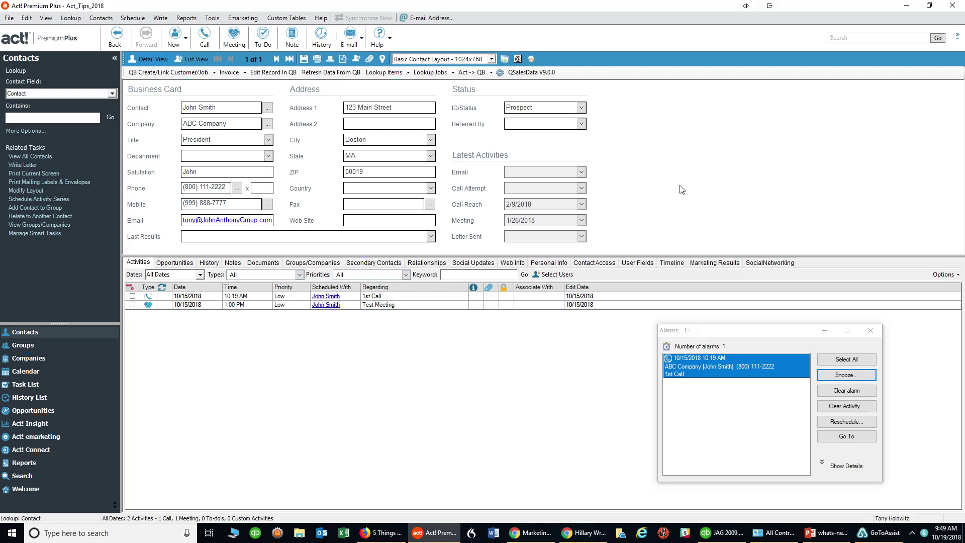
Step: Start clearing the alarmed "1st Call" activity and enter the copied text "Test Note 1 to" plus the contact's name in its details
left_click_drag(754, 335, 715, 99)
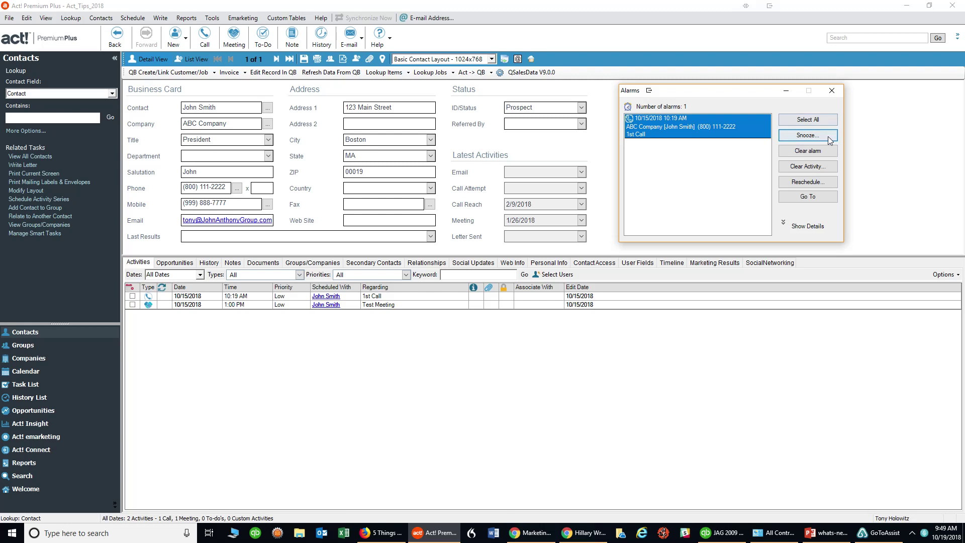
left_click(804, 169)
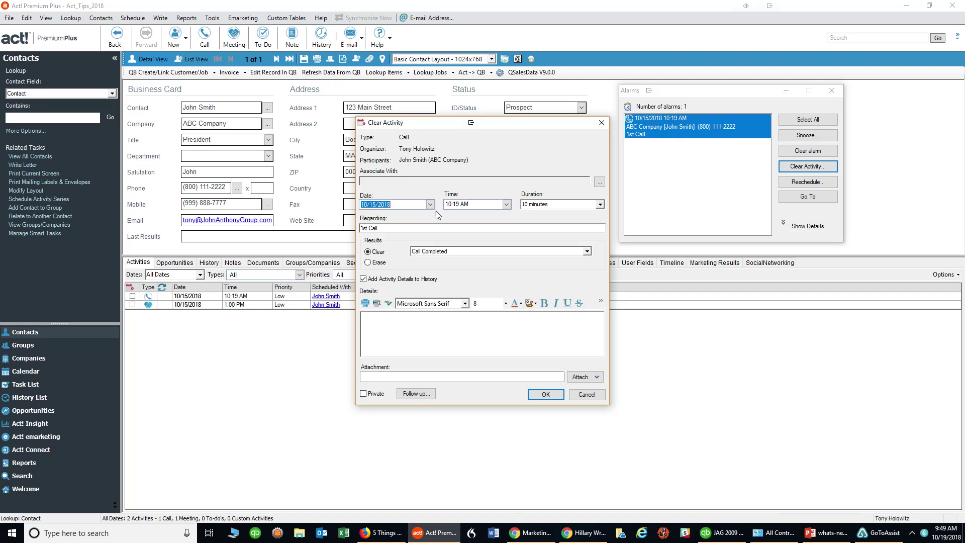
left_click(387, 229)
type("T")
key("BackSpace")
key("BackSpace")
key("BackSpace")
key("BackSpace")
key("BackSpace")
type("Test Note 1 to John Smith")
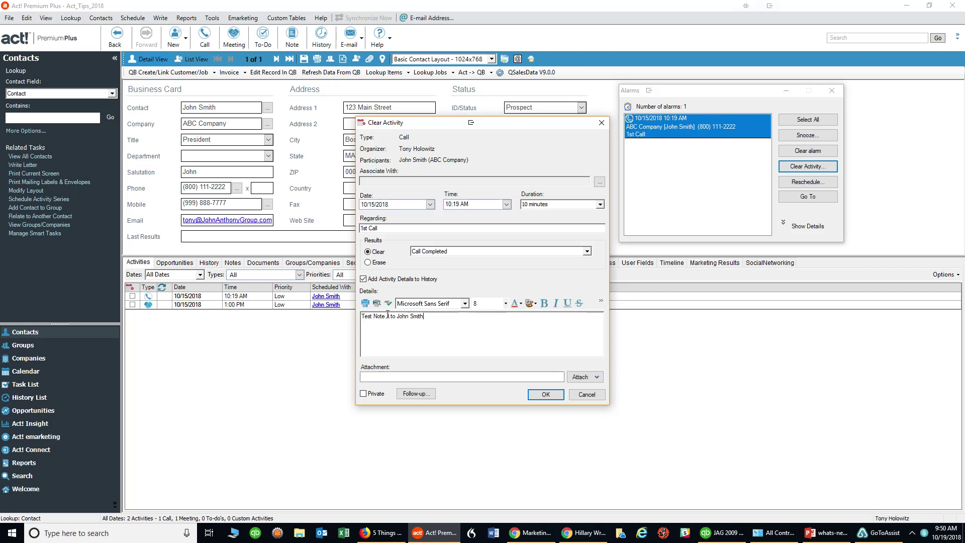
Step: Change the note number in the details to 3 and clear the call as Call Completed
double_click(388, 315)
type("3")
left_click(546, 396)
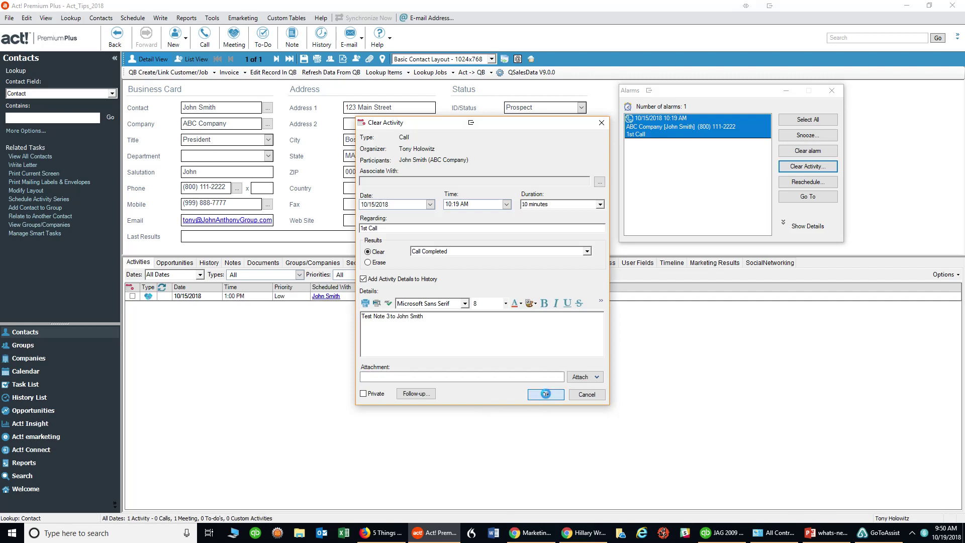
Step: Compare the contact's notes with the contact's history to see where each entry was recorded
left_click(233, 263)
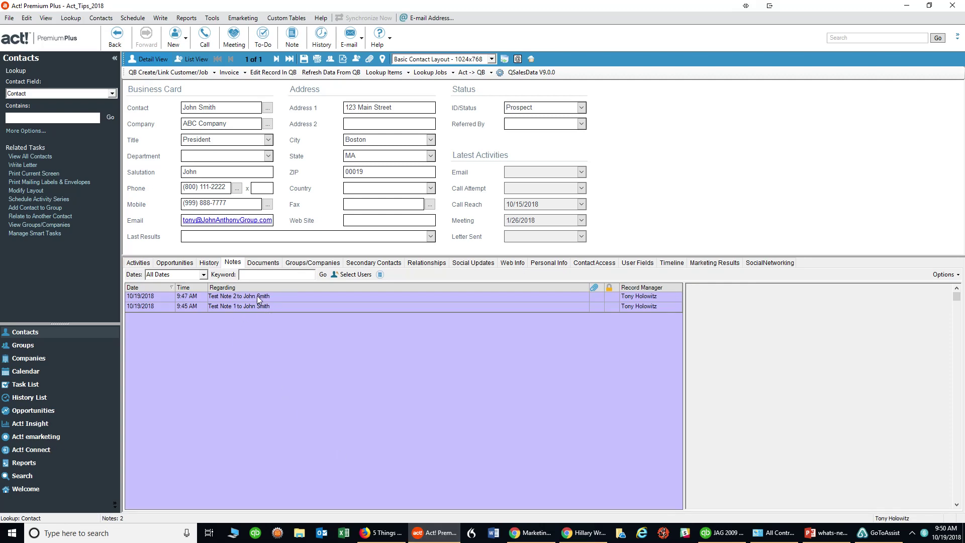
left_click(209, 263)
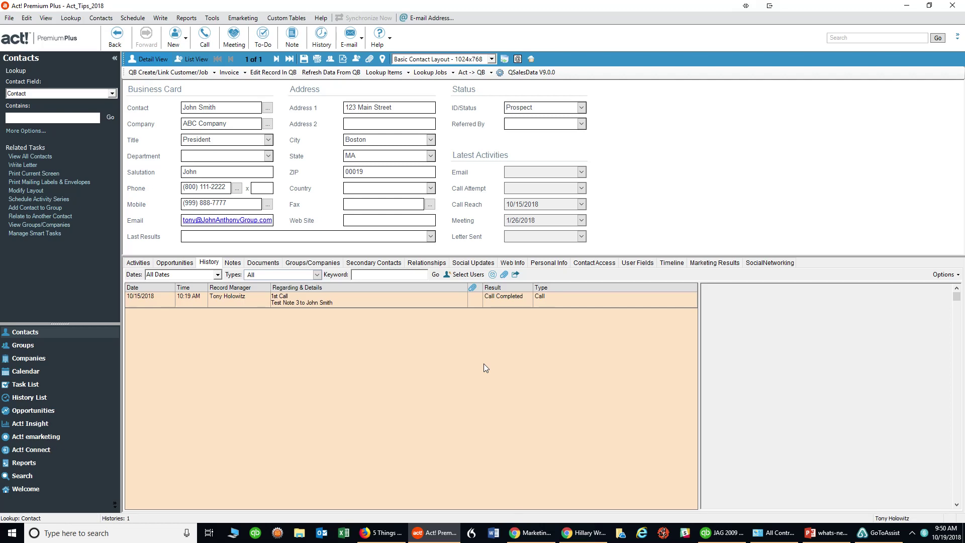
left_click(232, 263)
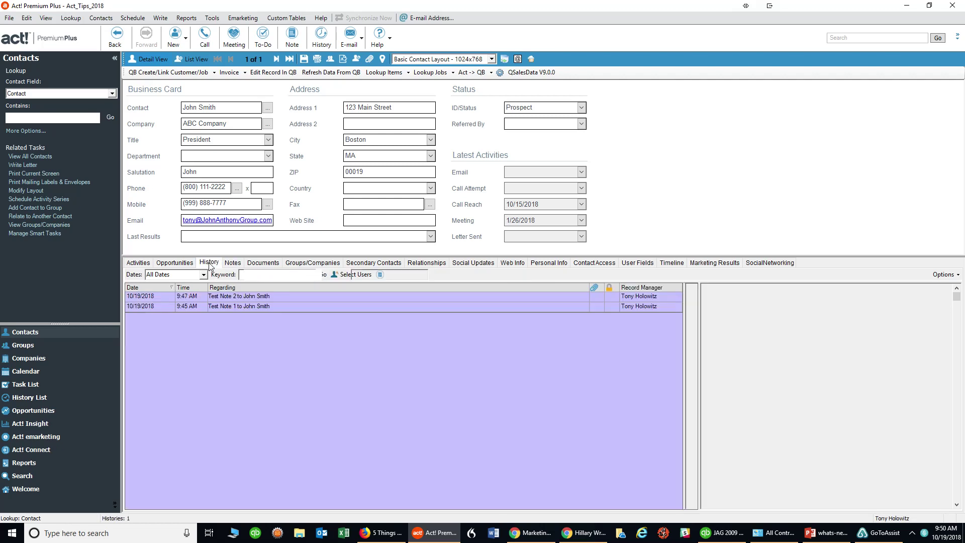
left_click(209, 264)
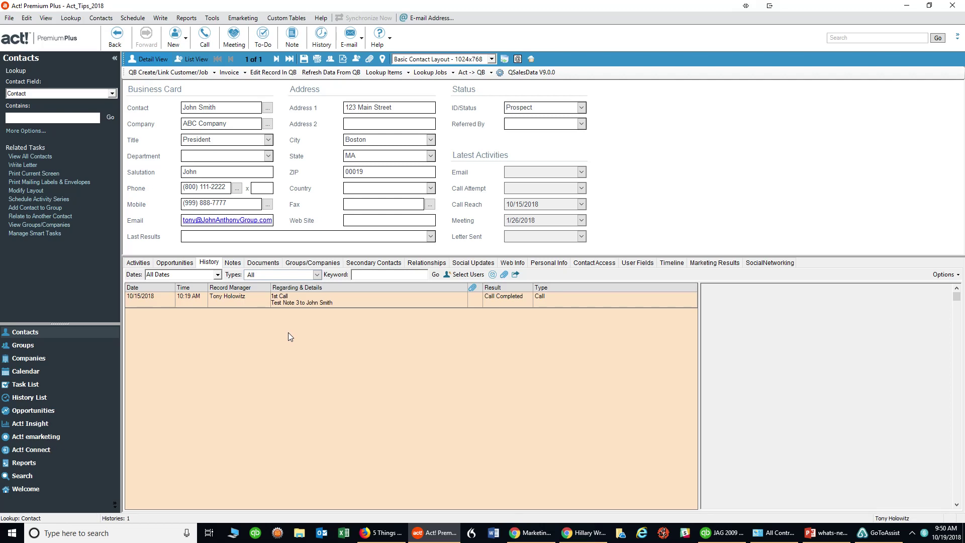
left_click(237, 261)
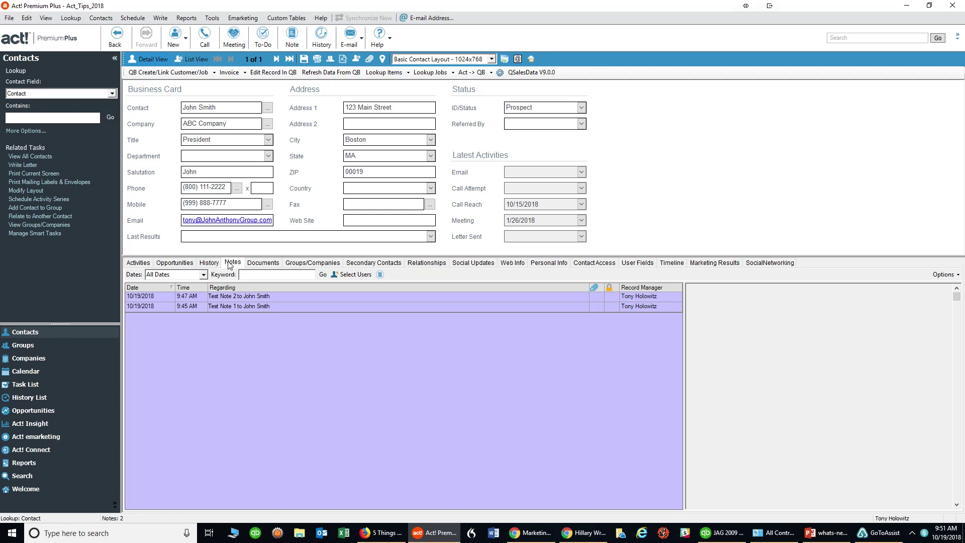
left_click(207, 263)
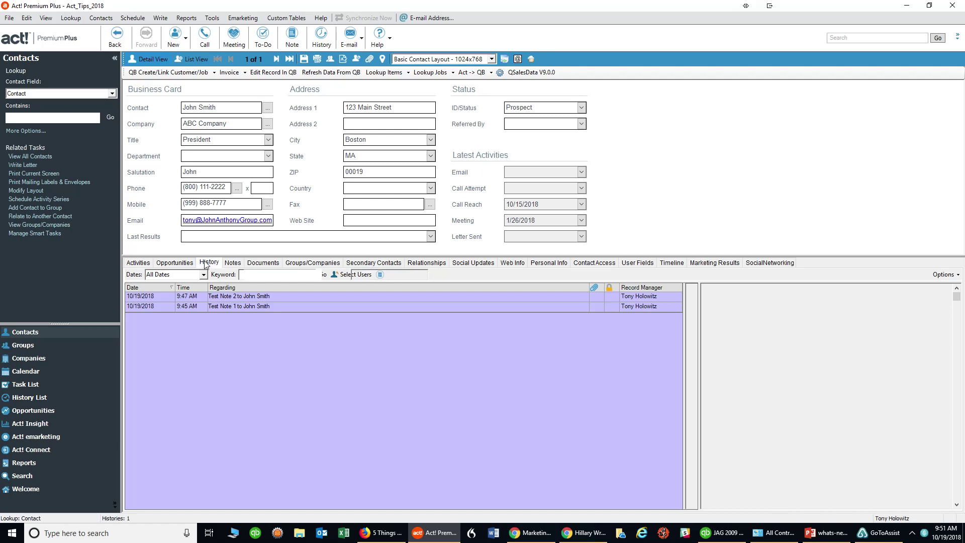